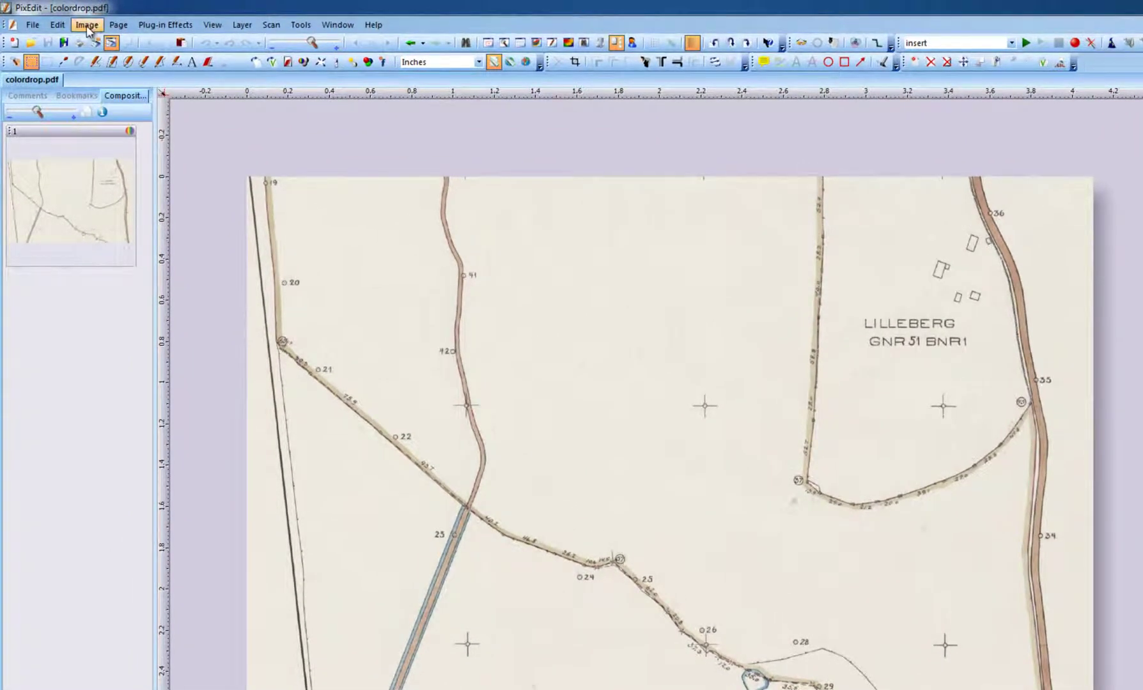
Step: Browse the Image menu for the colour drop-out command, then close it unused
{"action": "left_click", "coordinate": [87, 29]}
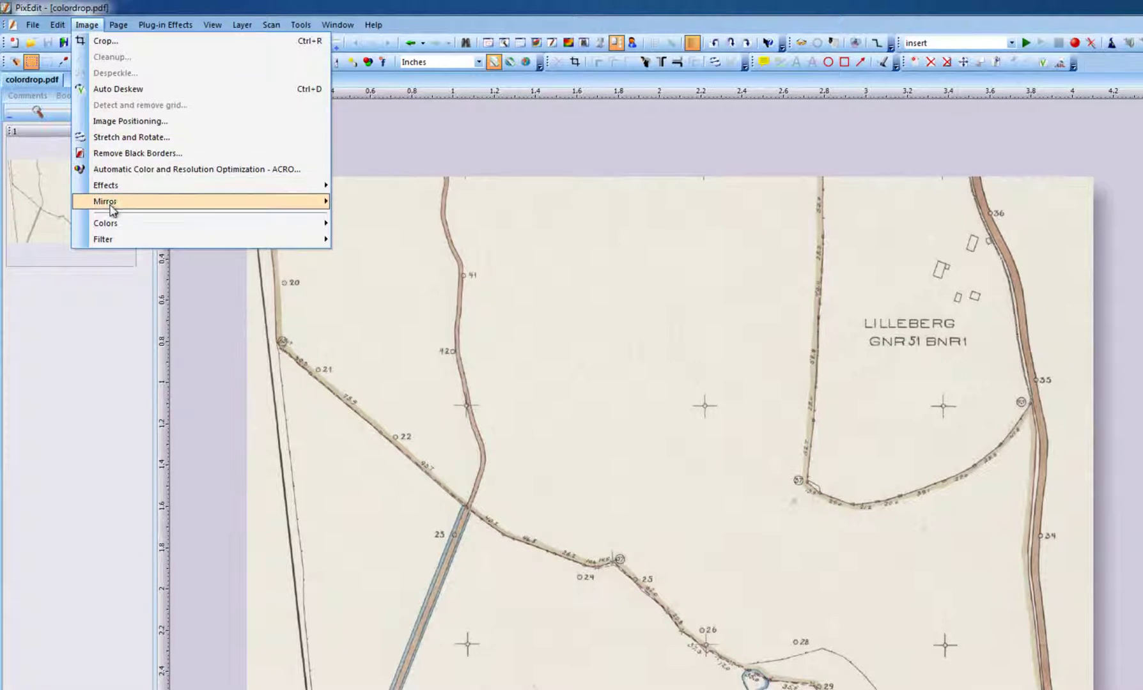
{"action": "mouse_move", "coordinate": [112, 227]}
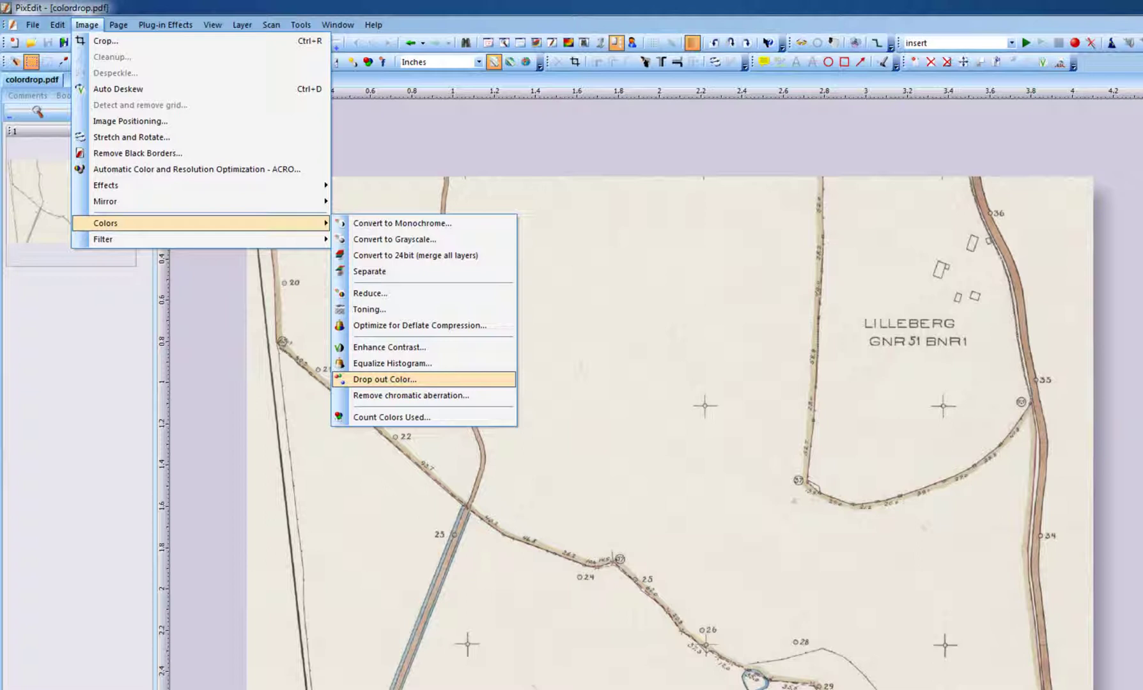
{"action": "key", "text": "Escape"}
{"action": "key", "text": "Escape"}
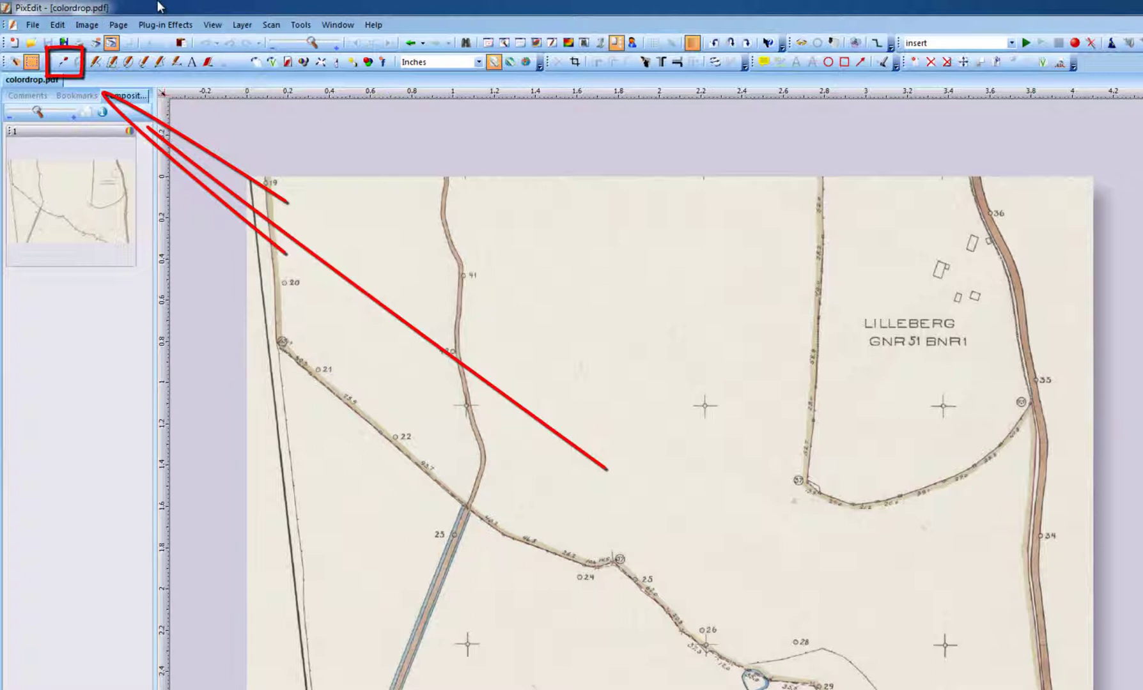
Step: Sample the map's beige paper colour with the Color Picker as the working colour
{"action": "left_click", "coordinate": [63, 62]}
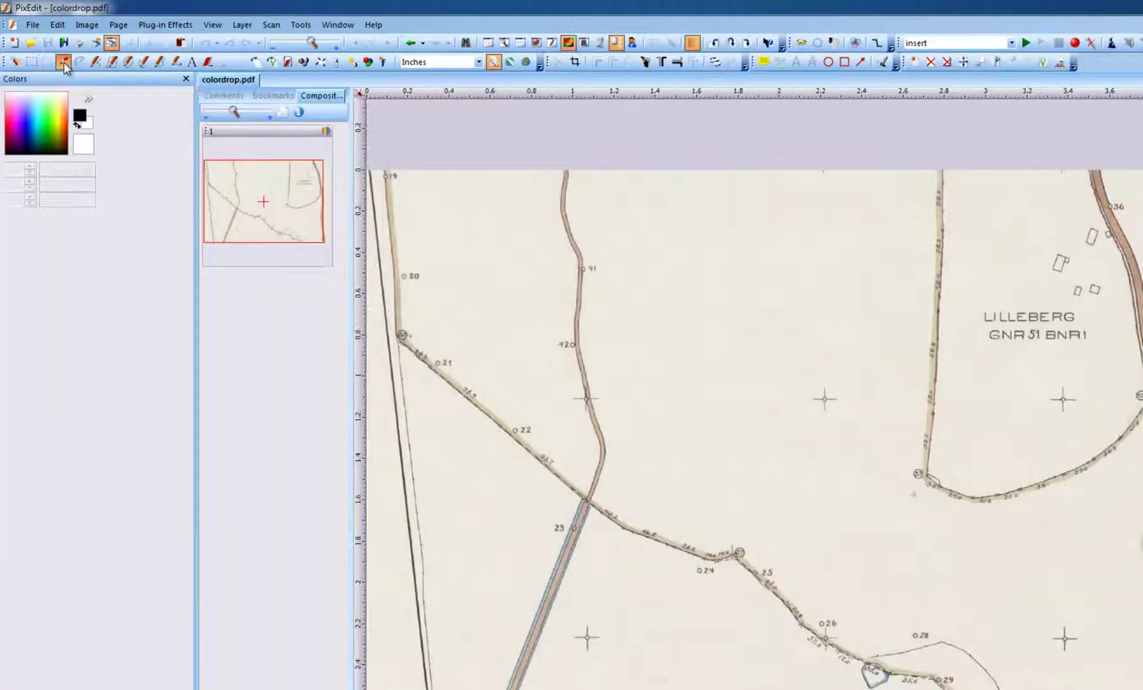
{"action": "left_click", "coordinate": [663, 322]}
{"action": "left_click_drag", "start_coordinate": [663, 321], "coordinate": [956, 536]}
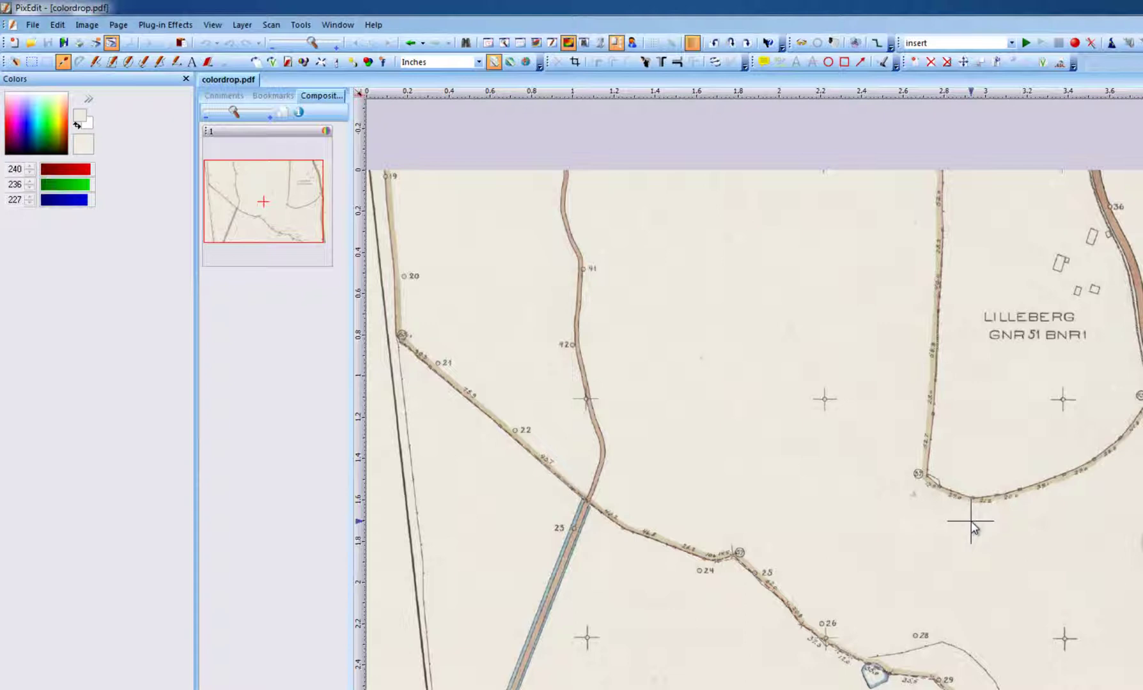
{"action": "left_click", "coordinate": [970, 520]}
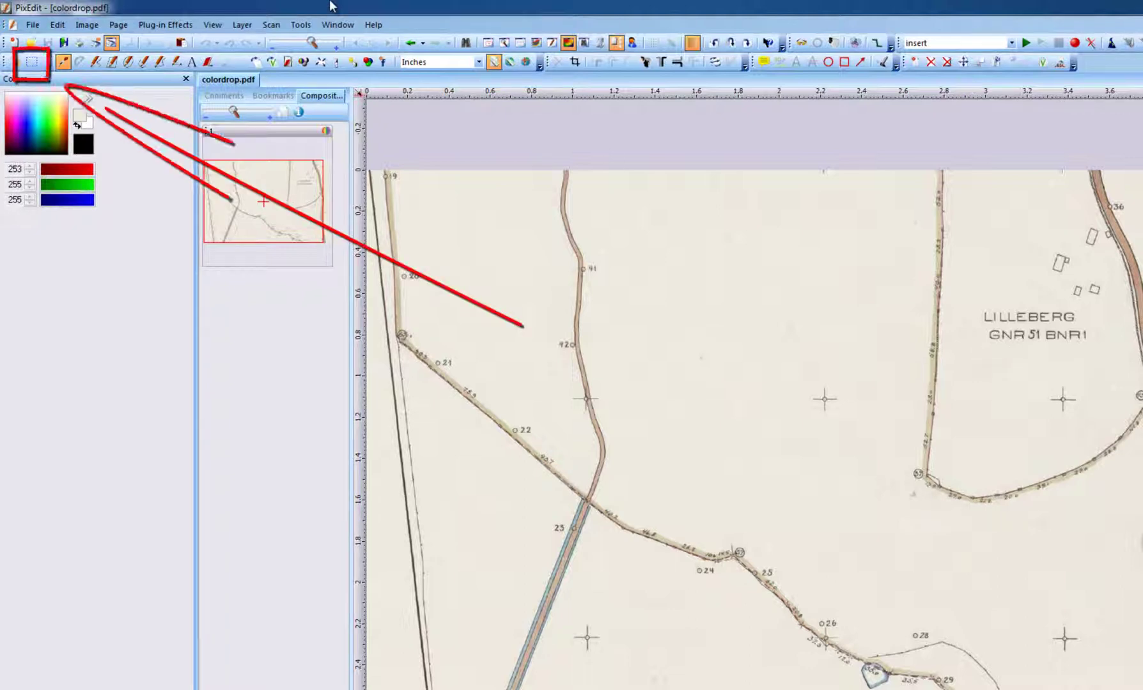
Step: Draw a rectangular selection around the road crossing near points 22, 24 and 25
{"action": "left_click", "coordinate": [30, 61]}
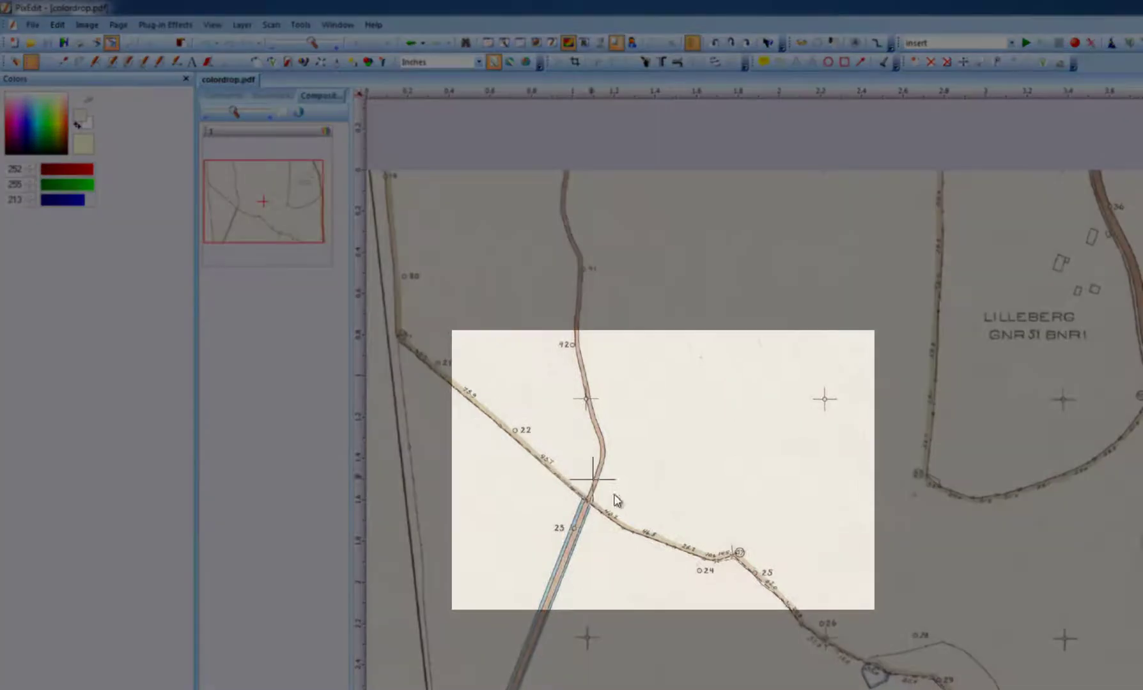
{"action": "left_click_drag", "start_coordinate": [509, 377], "coordinate": [814, 565]}
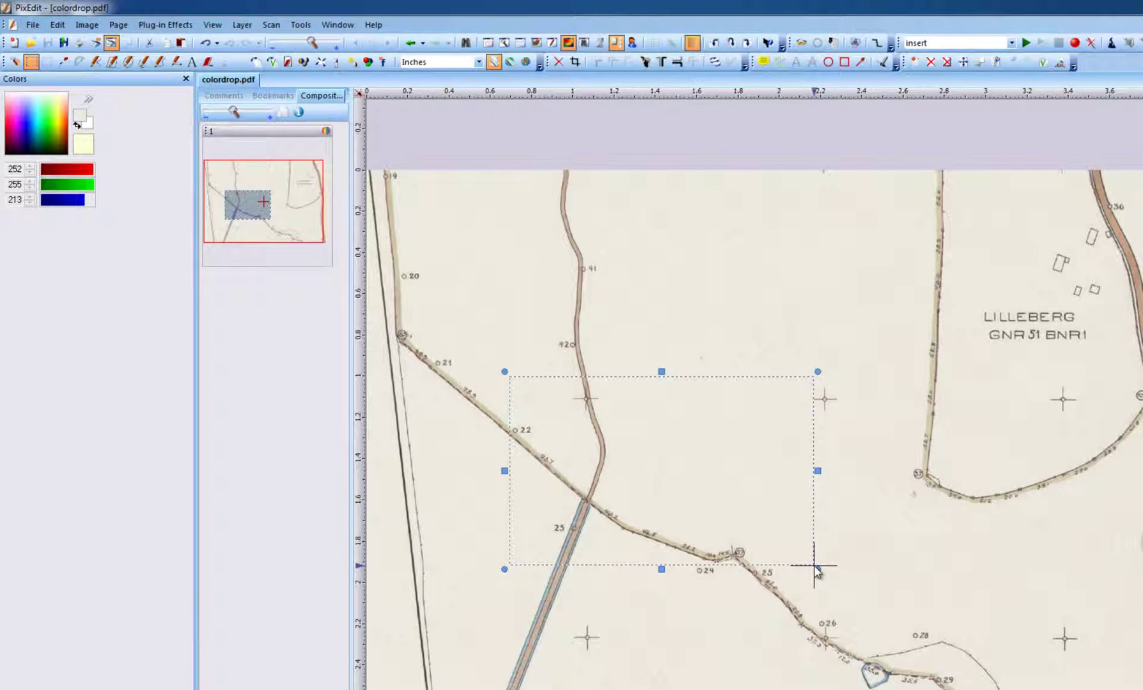
Step: Bring up the Drop out Color dialog, positioned clear of the selected area
{"action": "left_click", "coordinate": [87, 25]}
{"action": "mouse_move", "coordinate": [131, 234]}
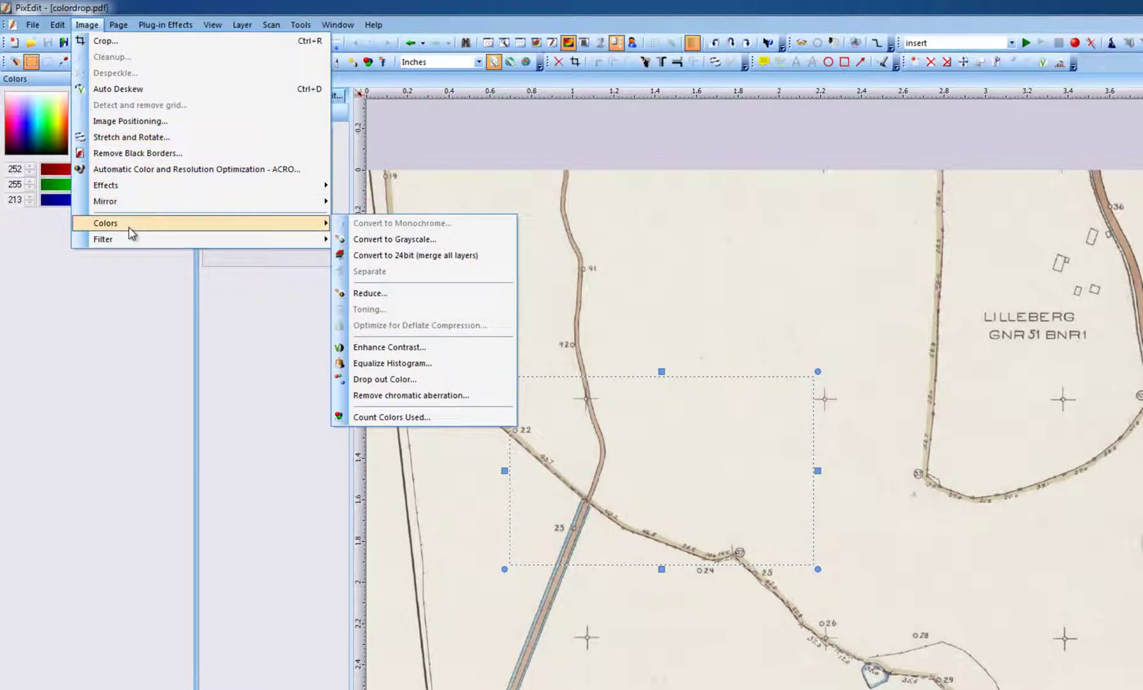
{"action": "left_click", "coordinate": [385, 379]}
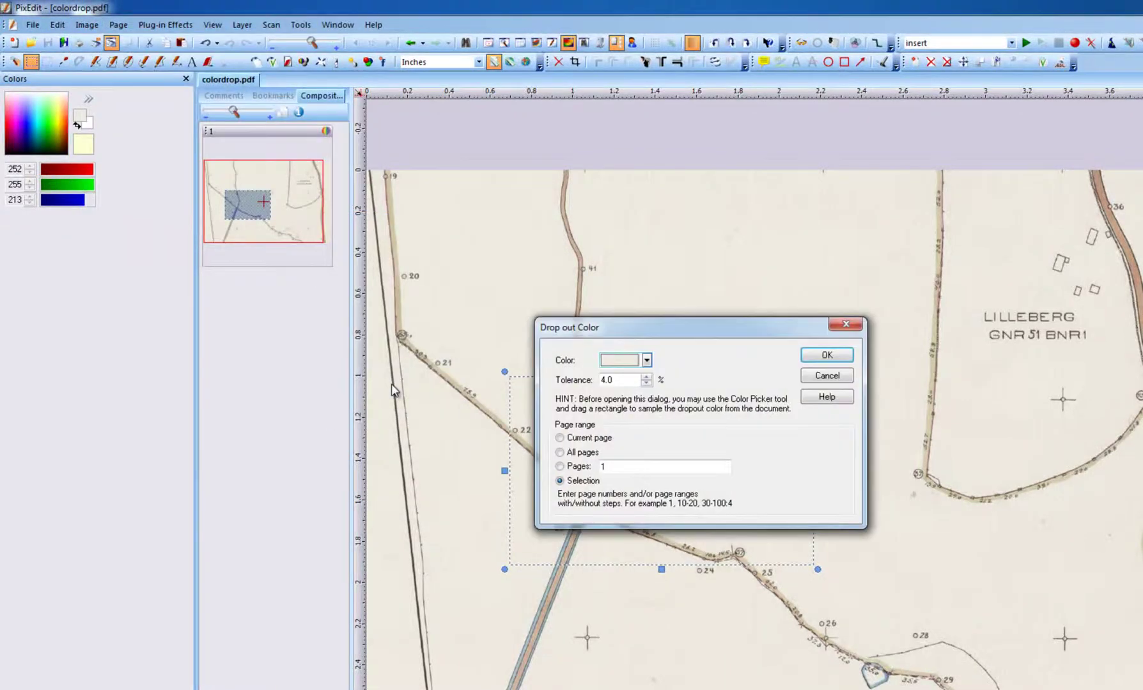
{"action": "left_click_drag", "start_coordinate": [686, 330], "coordinate": [765, 167]}
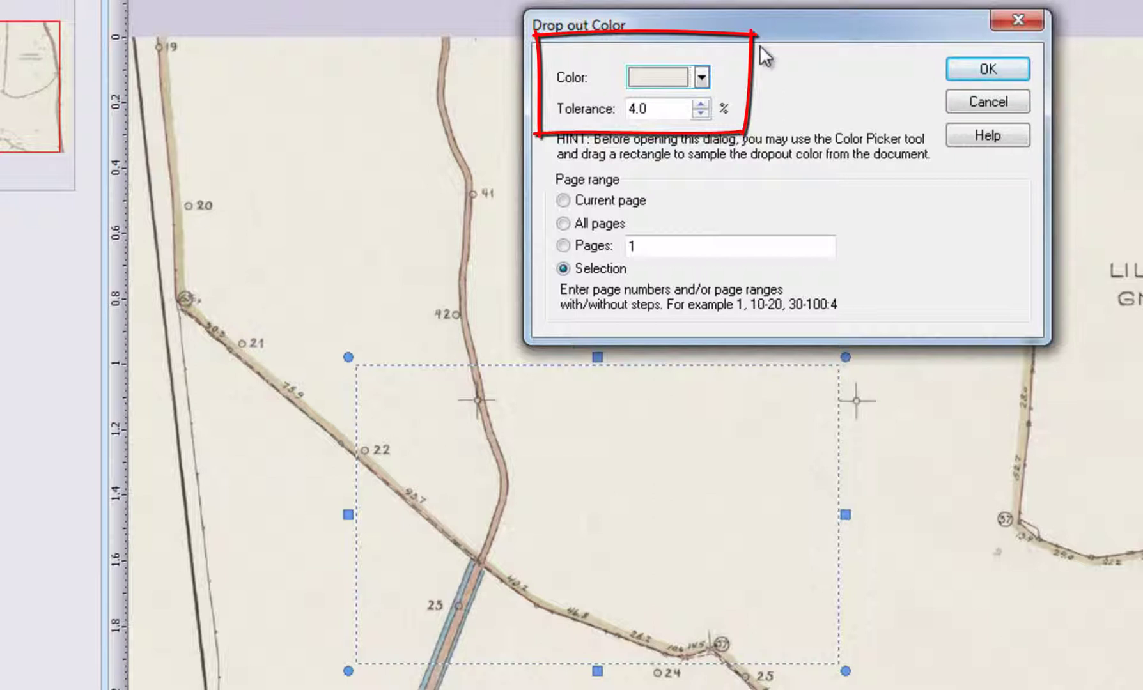
Step: Set the drop-out tolerance to 6.0 % and apply it to the selection
{"action": "left_click", "coordinate": [701, 113]}
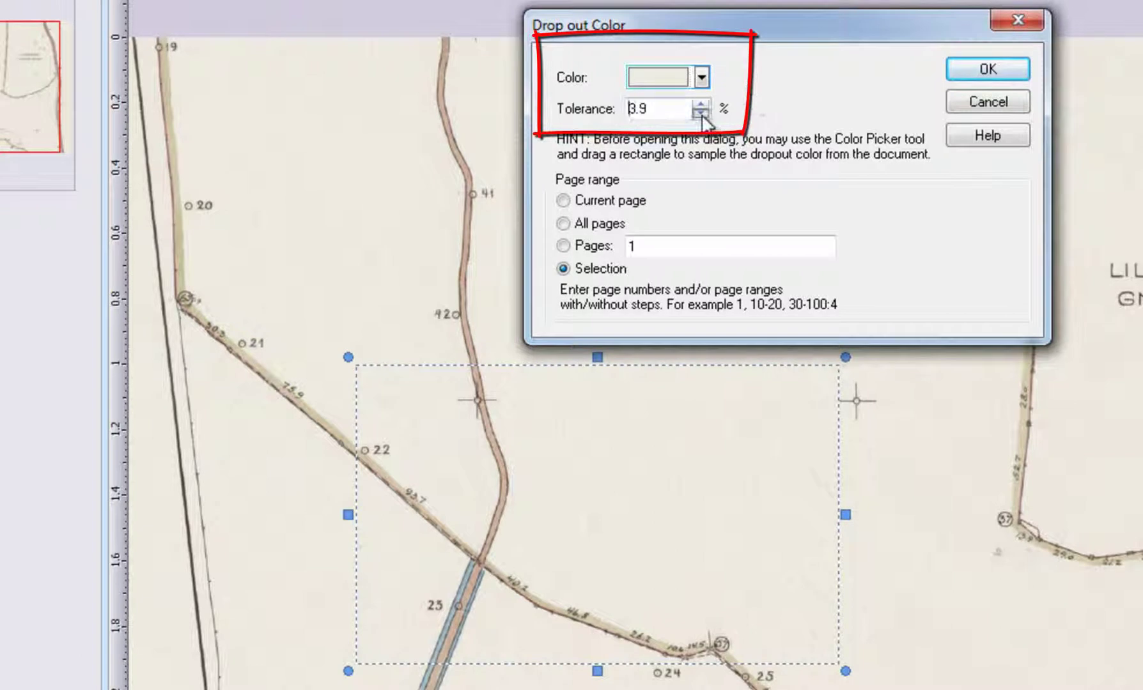
{"action": "left_click", "coordinate": [701, 103]}
{"action": "left_click", "coordinate": [701, 103]}
{"action": "left_click", "coordinate": [702, 103]}
{"action": "left_click", "coordinate": [701, 104]}
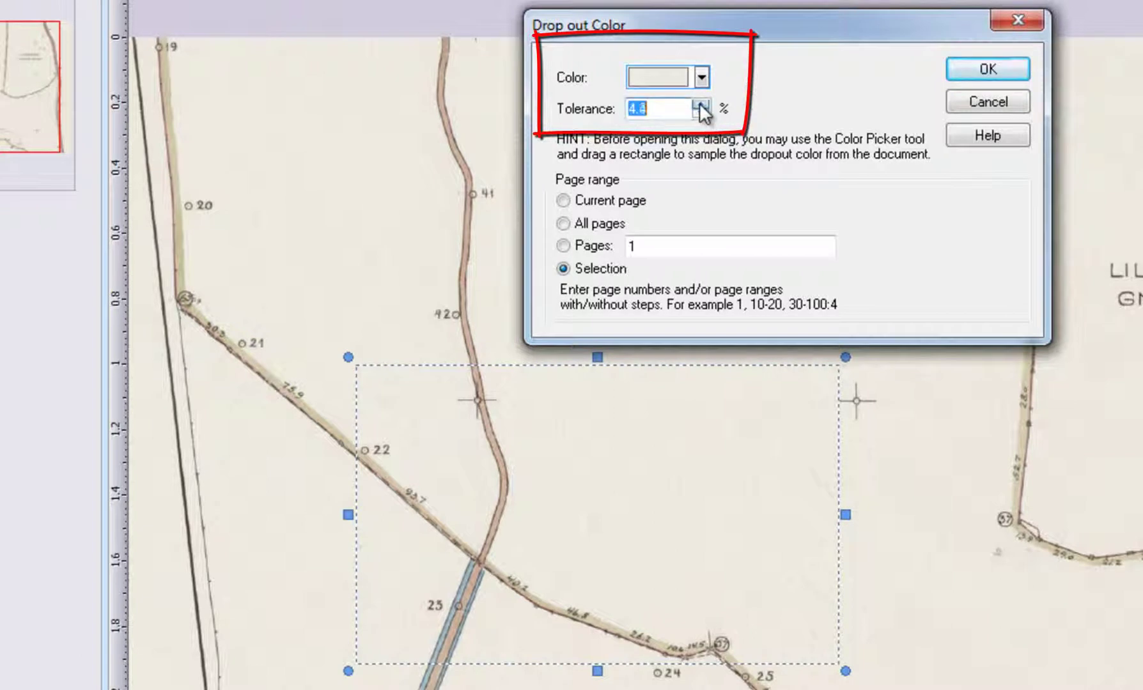
{"action": "left_click", "coordinate": [701, 104]}
{"action": "left_click", "coordinate": [701, 104]}
{"action": "double_click", "coordinate": [701, 104]}
{"action": "double_click", "coordinate": [701, 103]}
{"action": "double_click", "coordinate": [701, 103]}
{"action": "double_click", "coordinate": [701, 103]}
{"action": "double_click", "coordinate": [701, 103]}
{"action": "double_click", "coordinate": [701, 104]}
{"action": "left_click", "coordinate": [701, 108]}
{"action": "left_click", "coordinate": [701, 109]}
{"action": "left_click", "coordinate": [701, 103]}
{"action": "left_click", "coordinate": [701, 103]}
{"action": "left_click", "coordinate": [701, 104]}
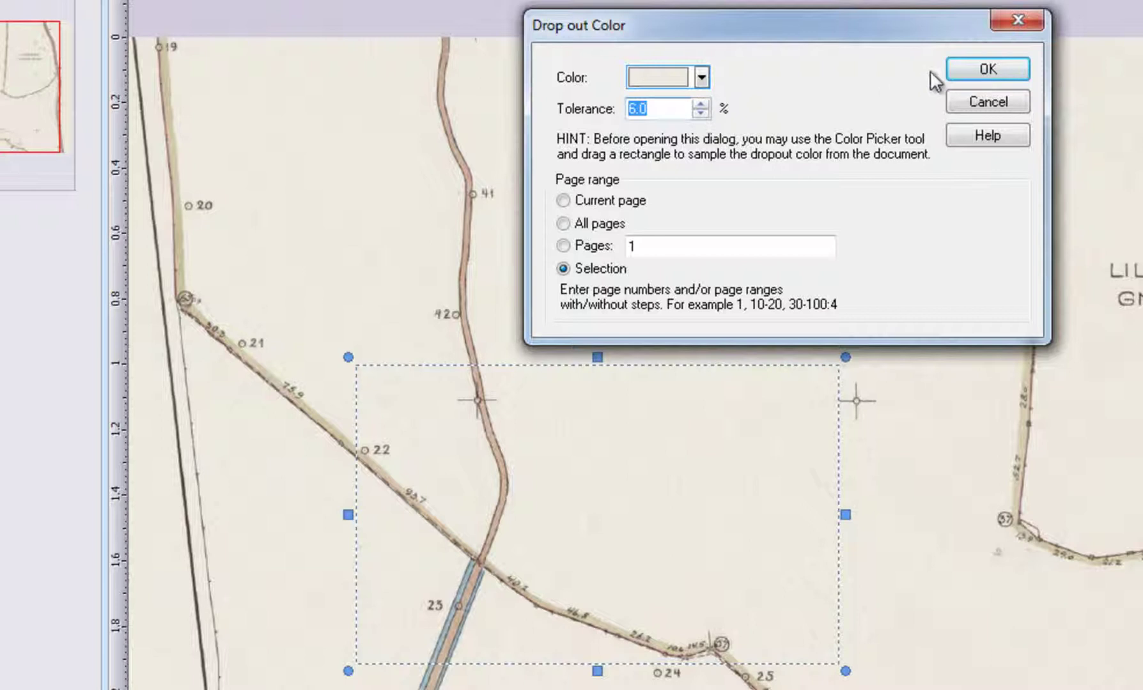
{"action": "left_click", "coordinate": [968, 66]}
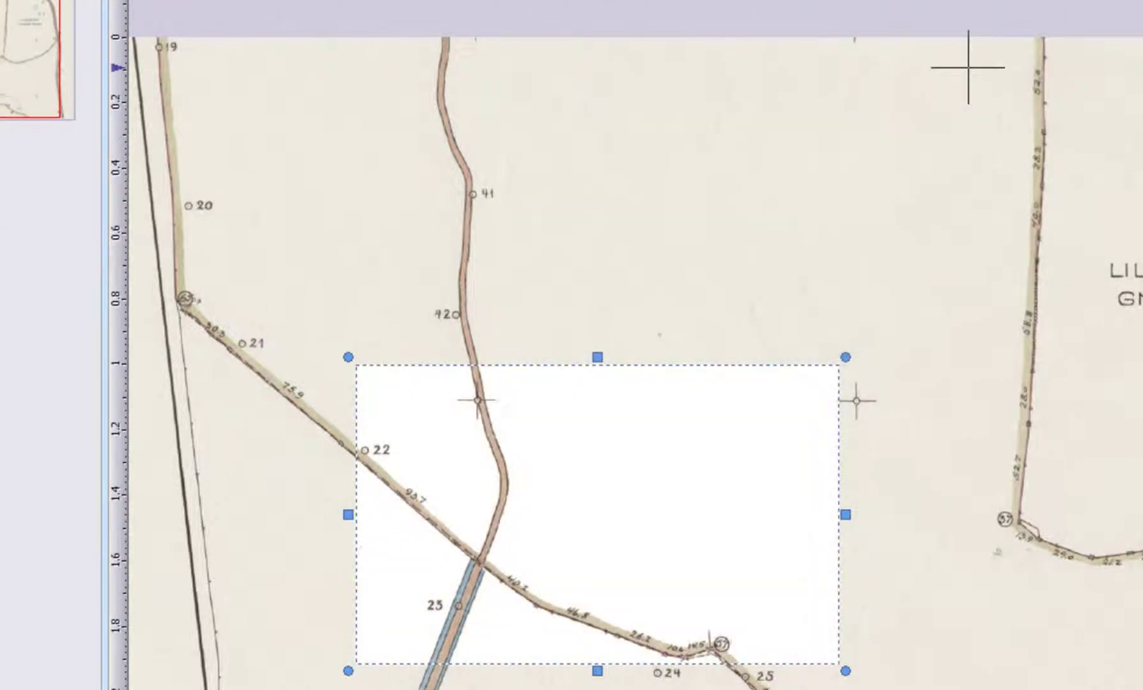